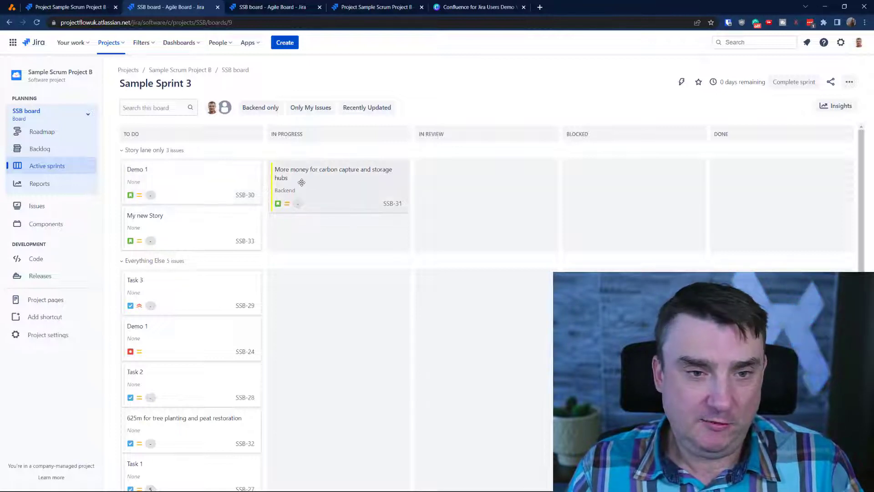
Move the "More money for carbon capture and storage hubs" story through In Review to Done and back to In Review
drag(302, 182, 471, 187)
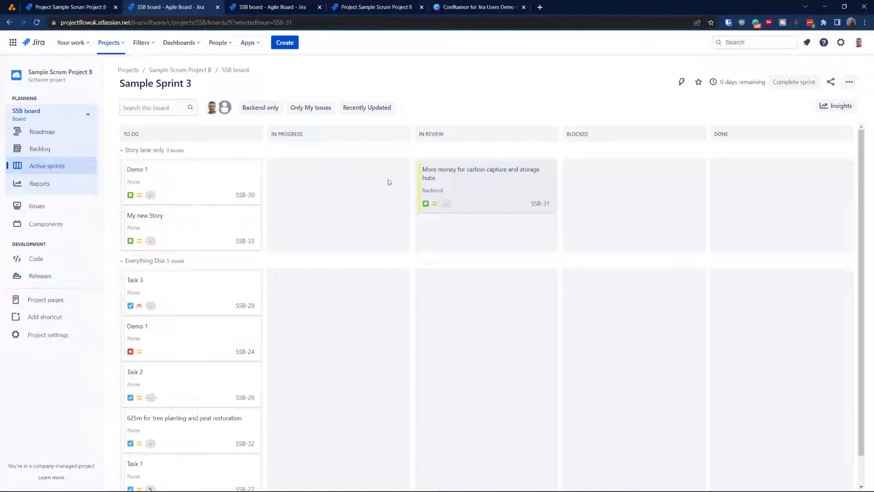
mouse_move(458, 176)
mouse_down()
mouse_move(408, 170)
mouse_move(214, 177)
mouse_move(485, 178)
mouse_move(469, 179)
mouse_up()
drag(452, 183, 749, 182)
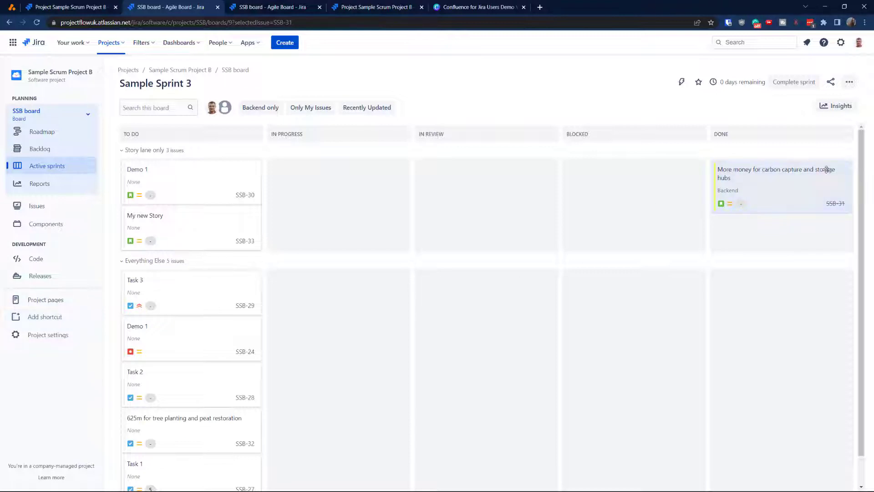
drag(780, 173, 489, 172)
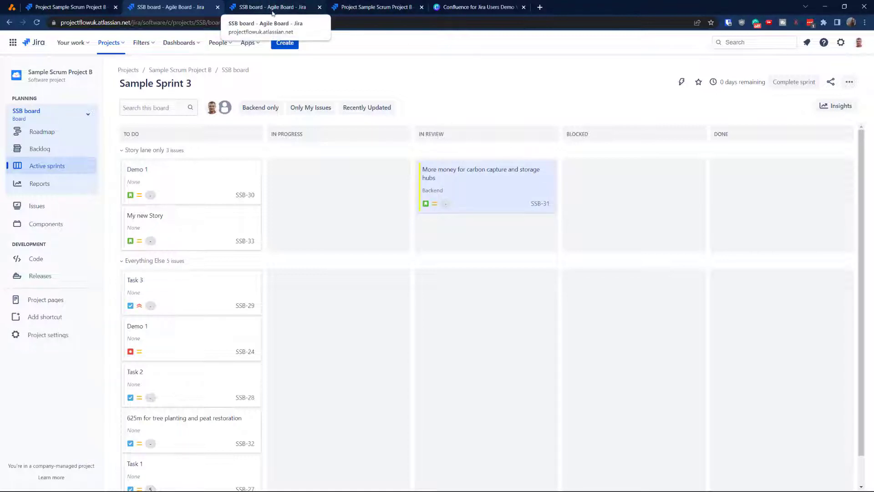
View the issue creation form and close it without creating an issue
drag(483, 185, 339, 64)
click(285, 42)
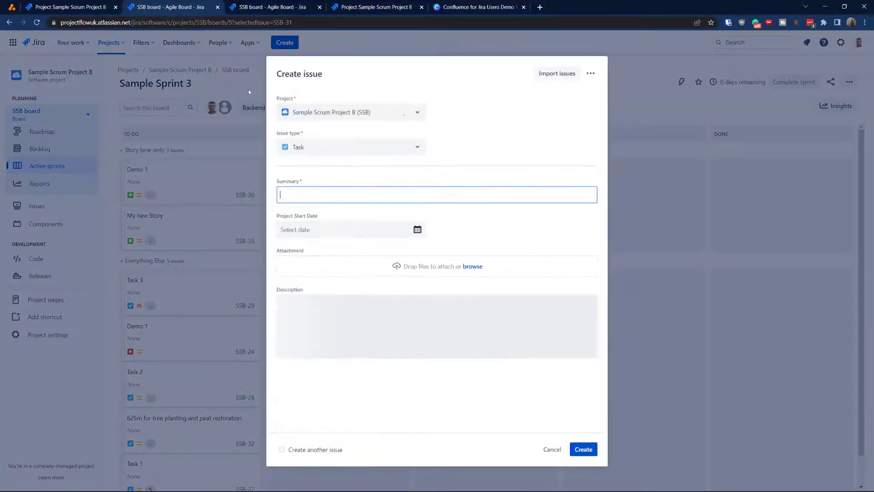
click(553, 449)
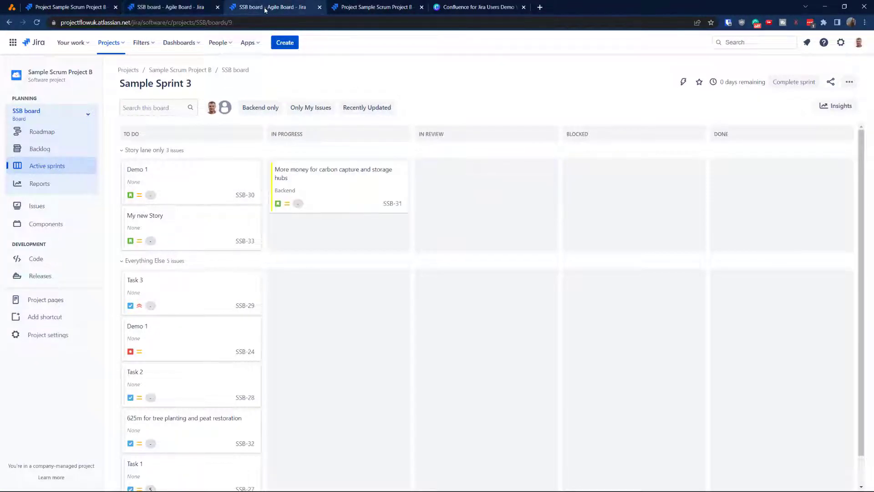
Find the Screens administration page through the quick action search and open it
key(period)
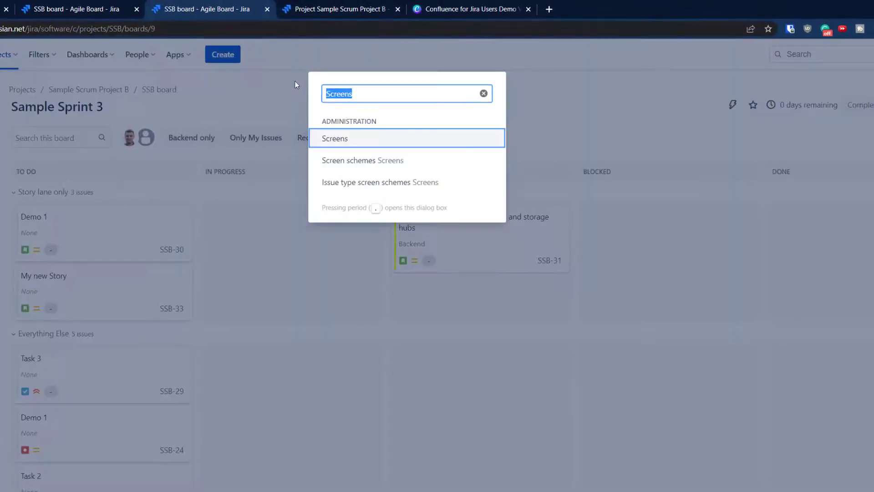
text(cus)
key(BackSpace)
key(BackSpace)
key(BackSpace)
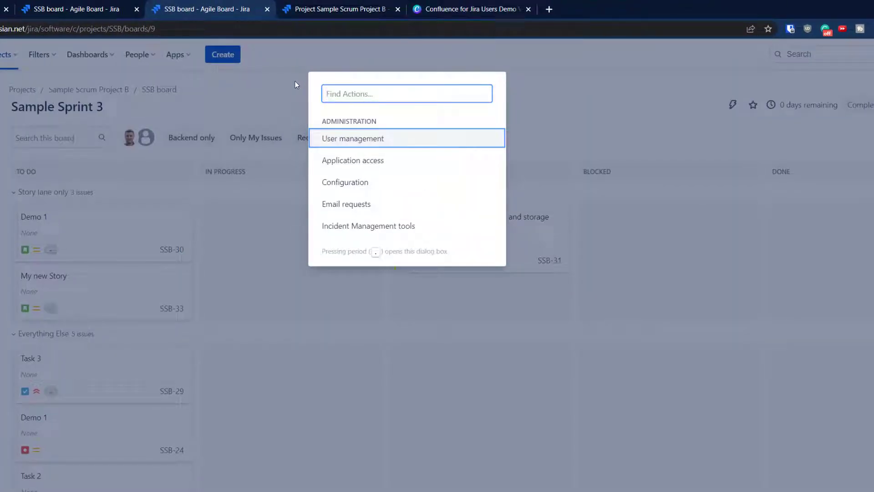
text(scree)
key(Return)
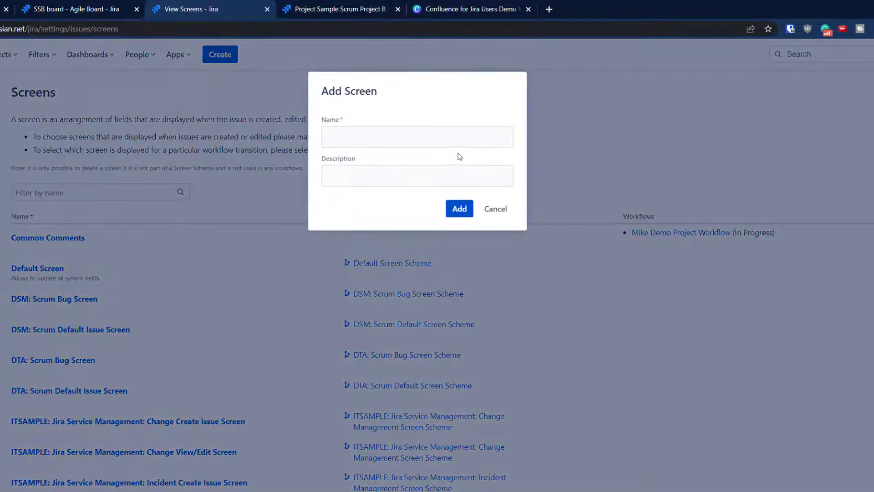
Add a new screen named "SSB: Done Screen"
click(364, 138)
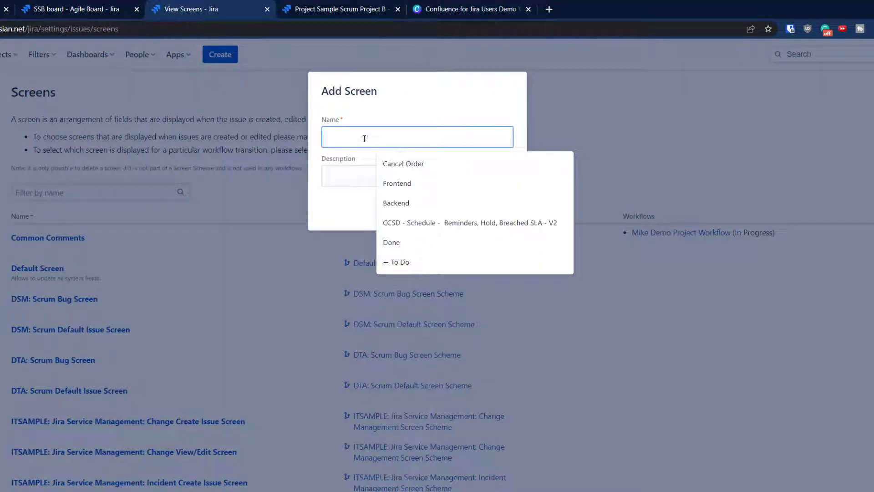
text(SSB:)
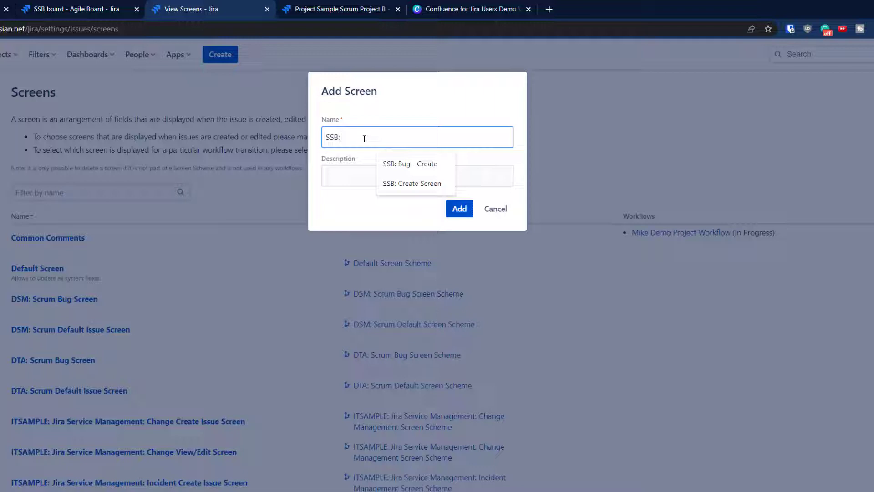
text(Re)
key(BackSpace)
key(BackSpace)
text(Done Screen)
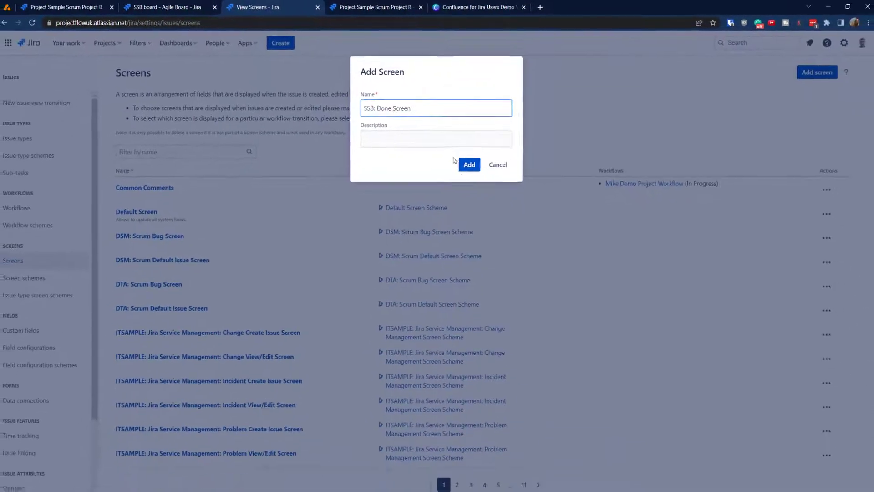
click(459, 198)
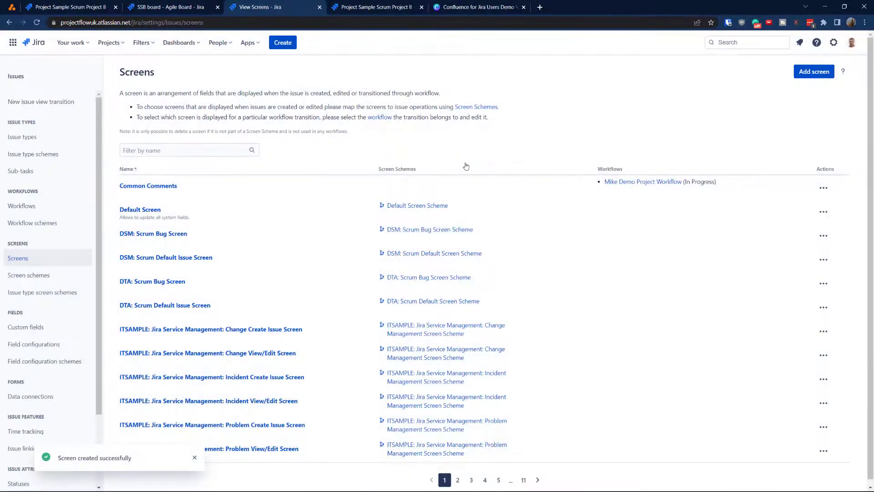
Filter the screens by SSB and open the configuration of SSB: Done Screen
click(143, 152)
text(S)
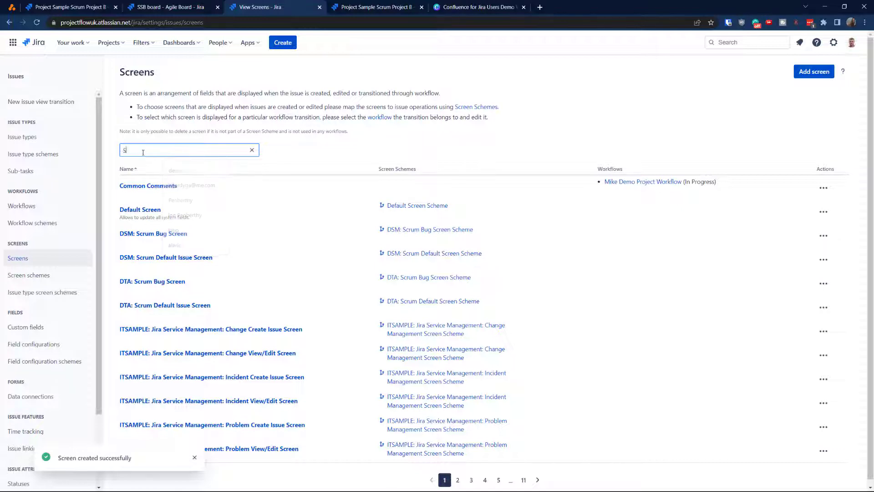
text(SB)
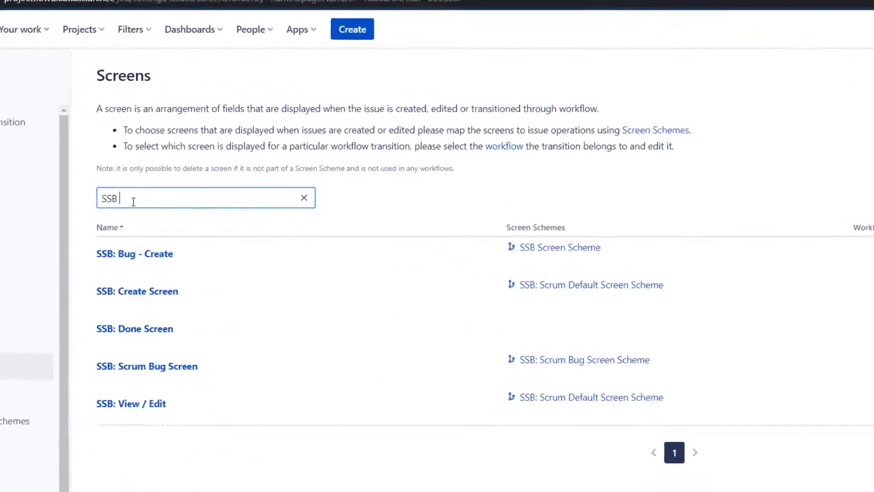
click(128, 341)
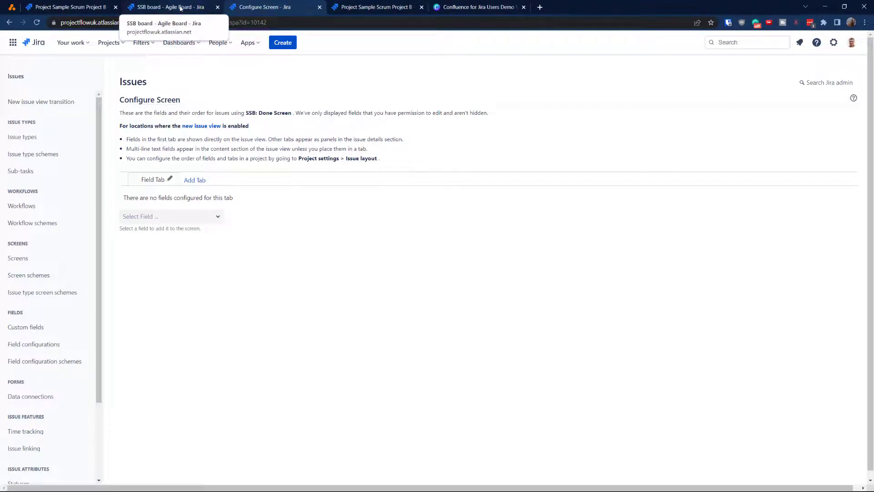
Open the Software Simplified Workflow for Project SSB for editing from the settings of Sample Scrum Project B
click(364, 7)
click(142, 42)
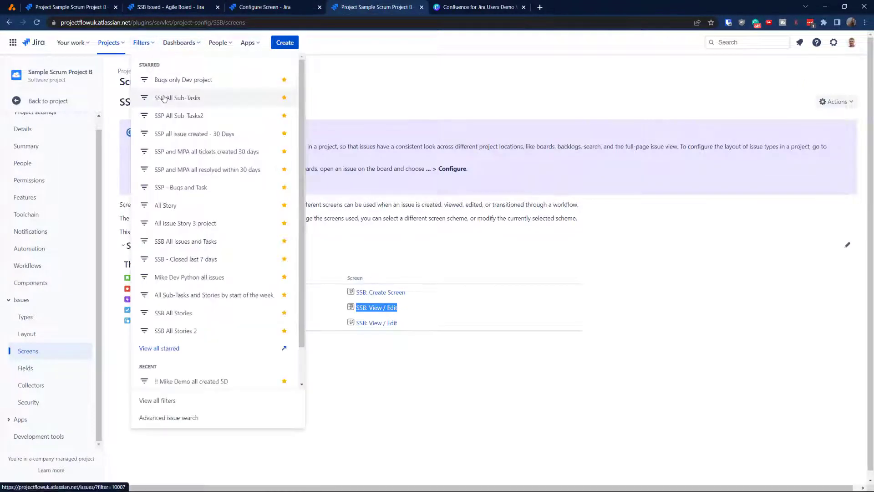
click(109, 42)
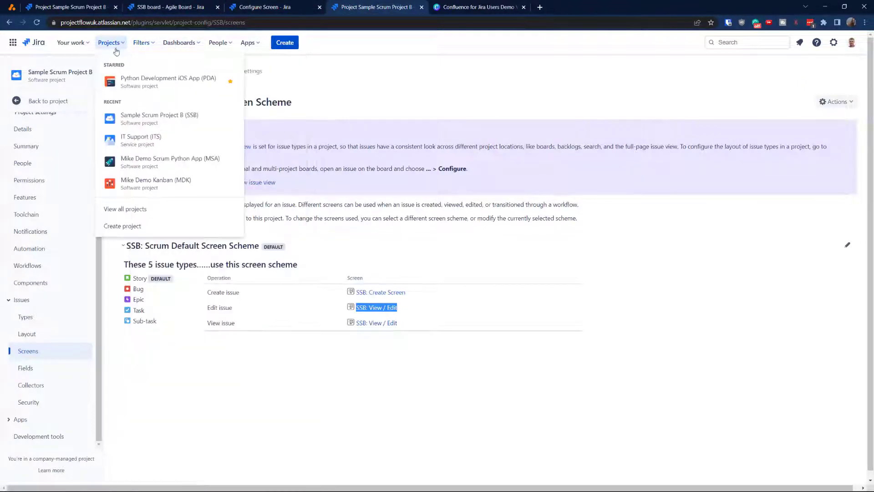
click(129, 122)
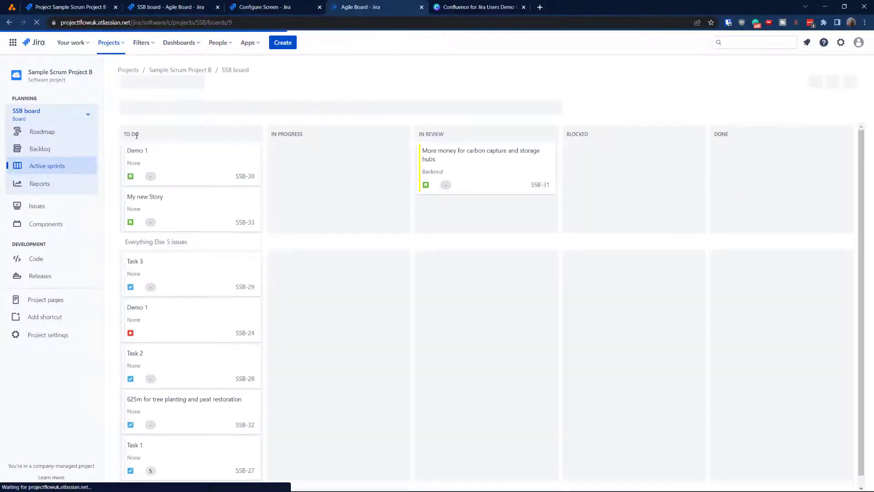
click(56, 340)
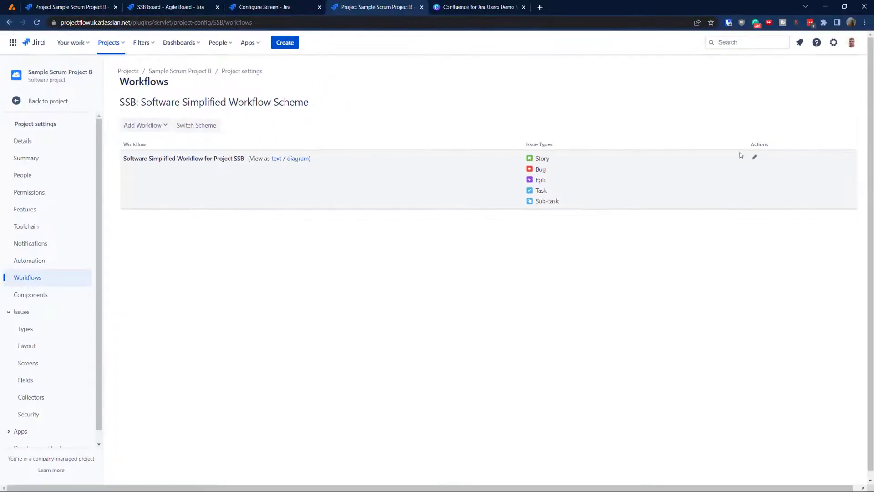
click(755, 157)
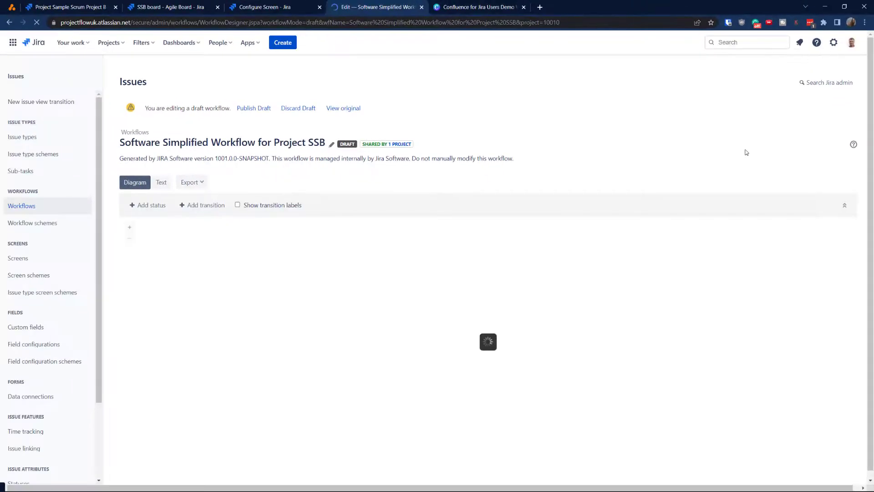
Shift In Progress and Waiting for Support lower in the workflow diagram and set Waiting for a Client and Blocked apart to the left
click(469, 363)
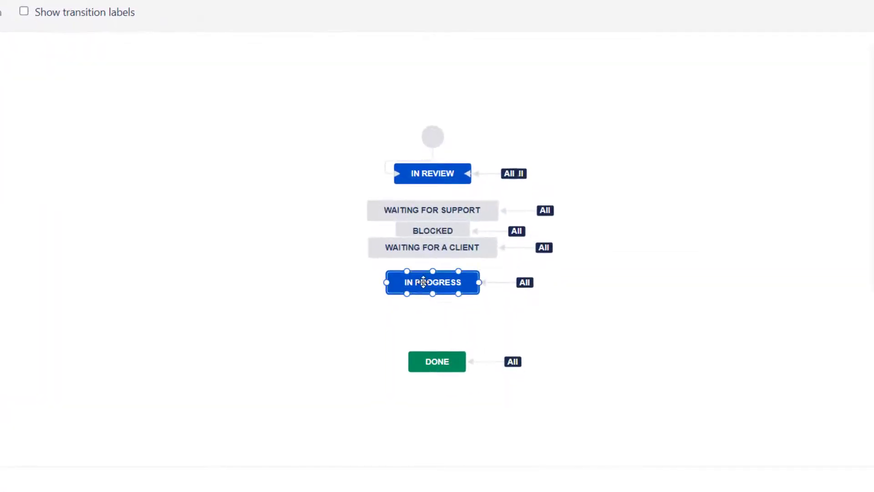
drag(423, 283, 423, 306)
click(433, 248)
drag(432, 247, 256, 271)
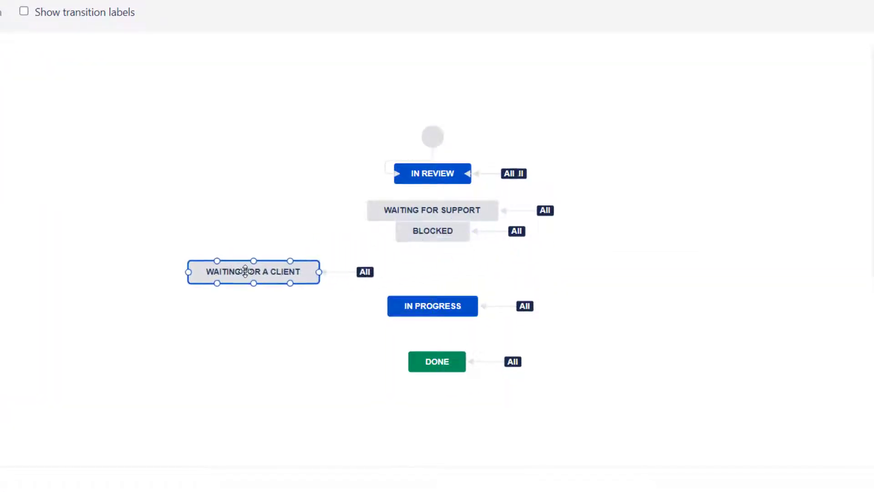
drag(419, 210, 425, 263)
click(433, 230)
drag(433, 230, 186, 252)
drag(279, 265, 218, 199)
drag(210, 249, 196, 252)
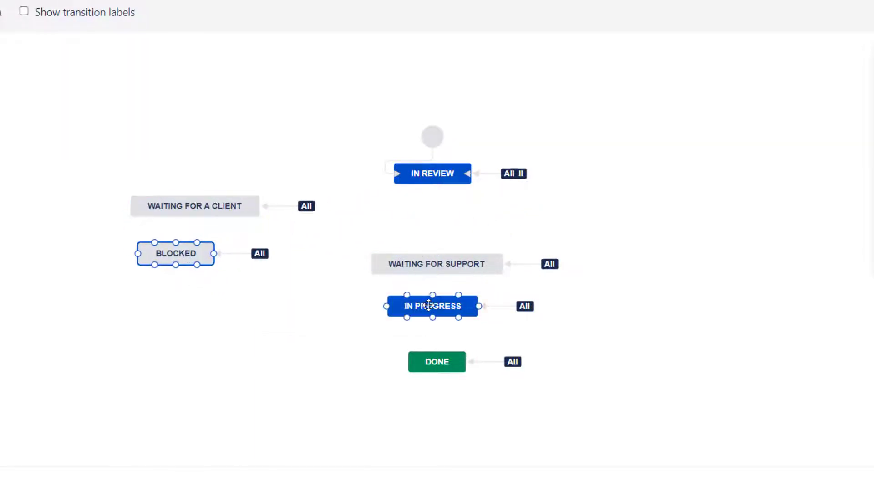
Space Waiting for Support, In Progress and Done out in a column beneath In Review in the workflow diagram
mouse_move(425, 305)
mouse_down()
mouse_move(415, 216)
mouse_move(431, 304)
mouse_up()
click(434, 270)
click(430, 254)
drag(430, 255, 436, 230)
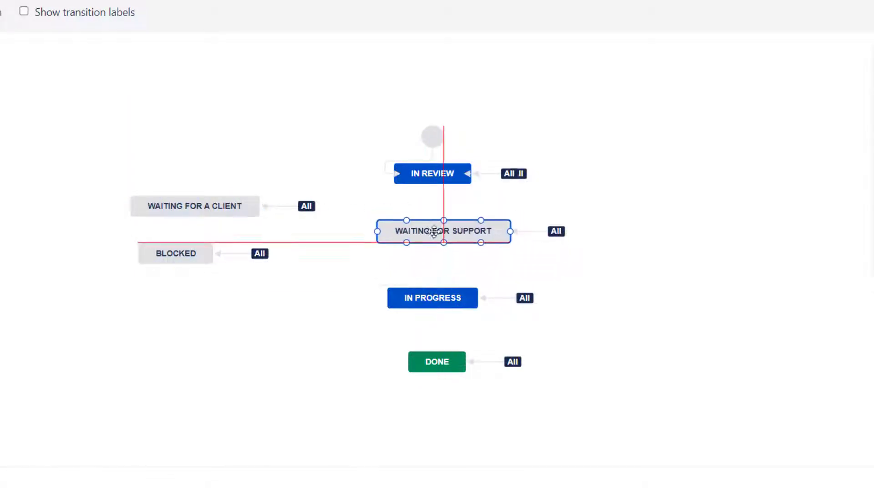
click(443, 362)
drag(443, 362, 442, 347)
click(426, 297)
drag(427, 297, 430, 281)
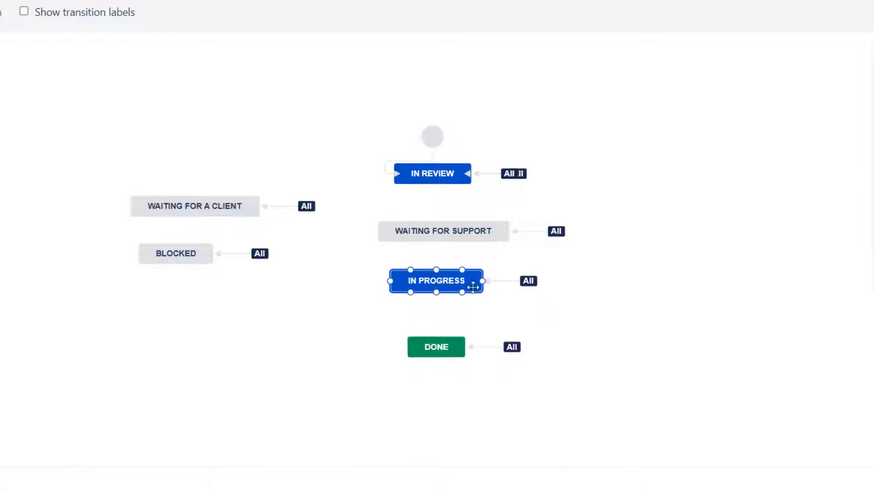
scroll(458, 287, up, 3)
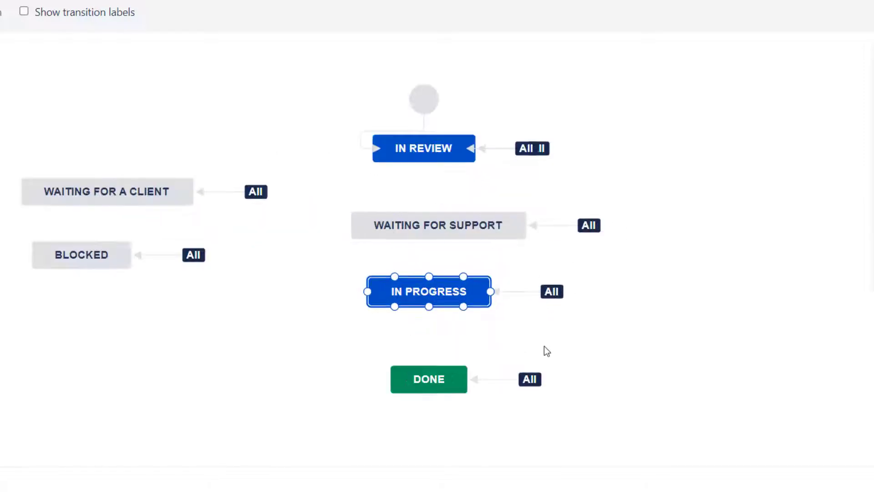
click(686, 308)
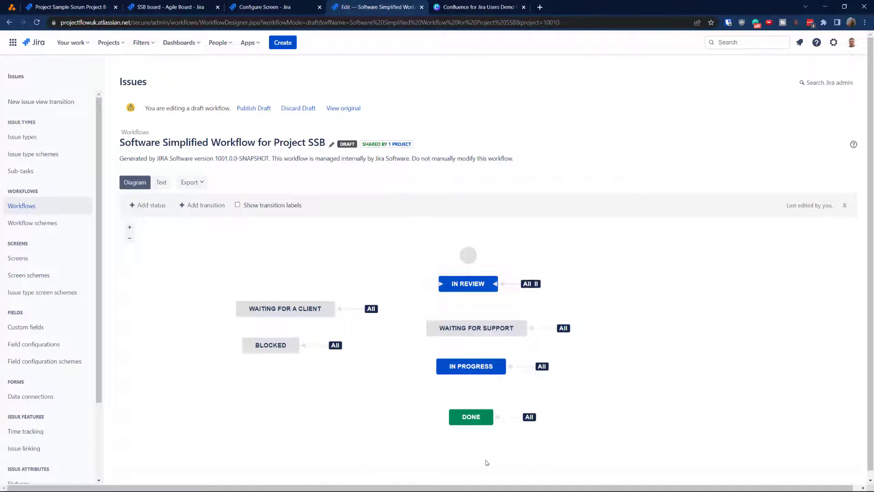
Assign SSB: Done Screen to the global Done transition and publish the draft workflow without saving a backup copy
click(510, 417)
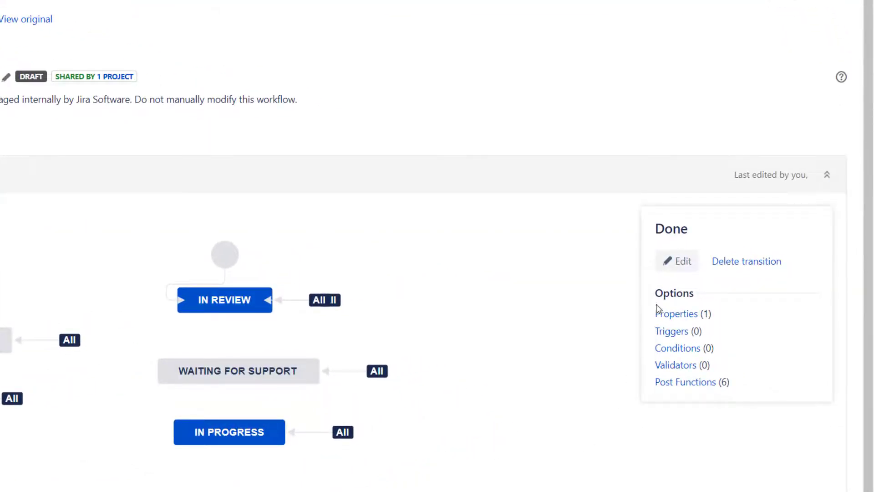
click(678, 261)
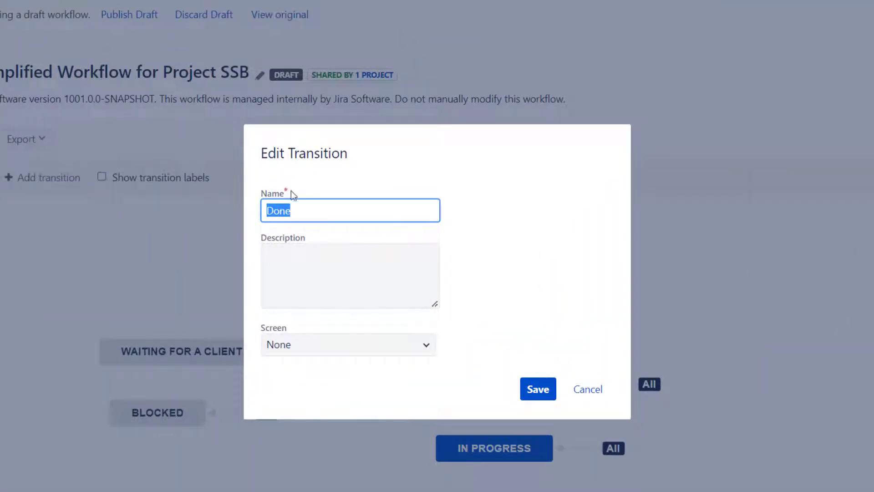
click(300, 345)
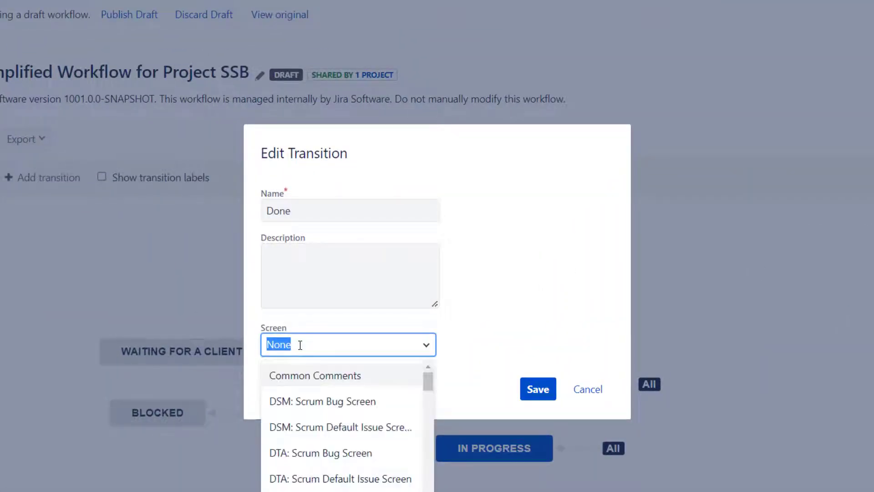
text(SSB)
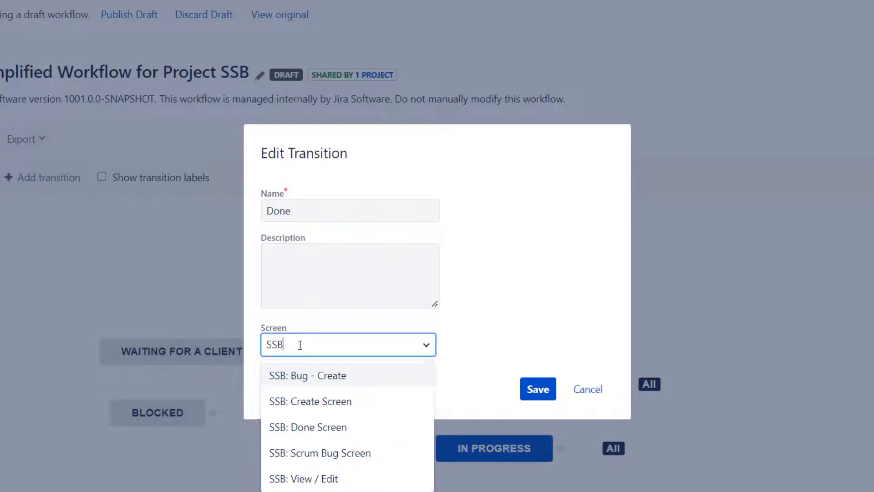
click(339, 430)
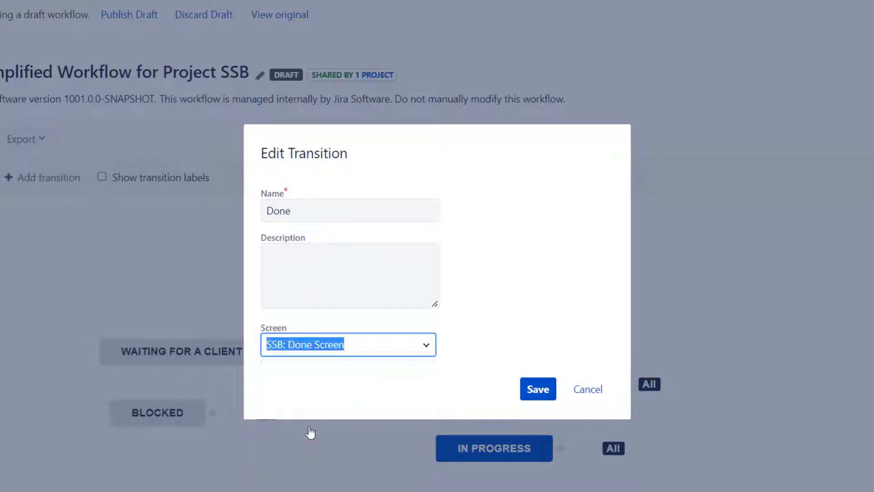
click(533, 391)
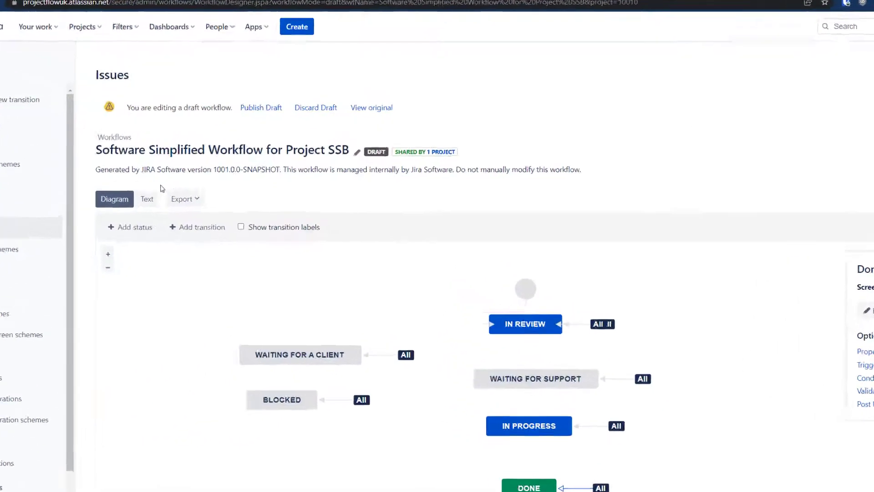
click(280, 106)
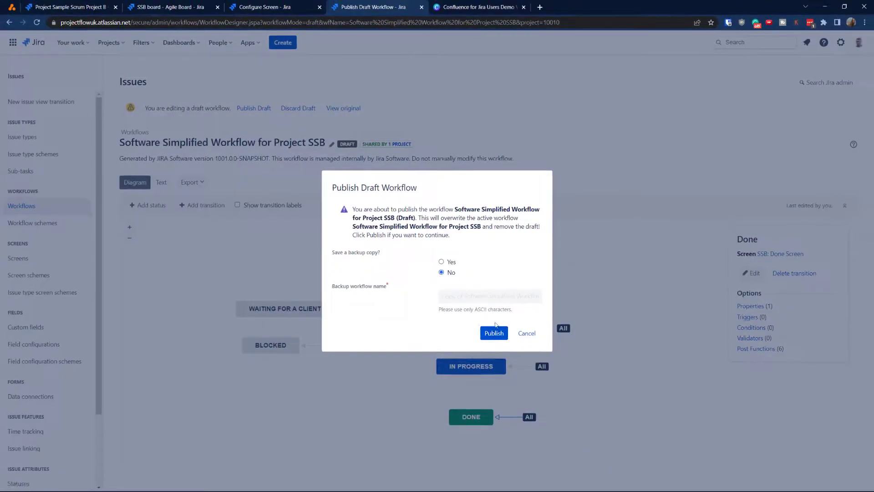
click(494, 332)
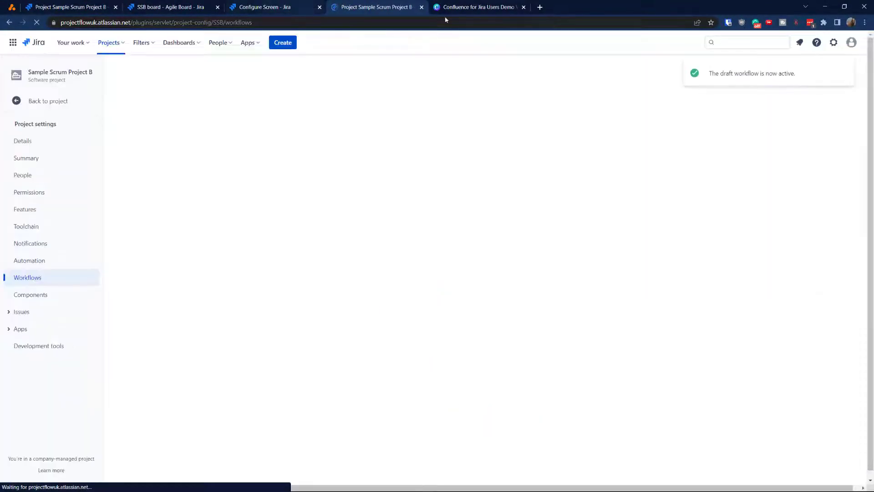
Reload the SSB board and move SSB-31 from In Review to Done to test the transition screen
click(295, 4)
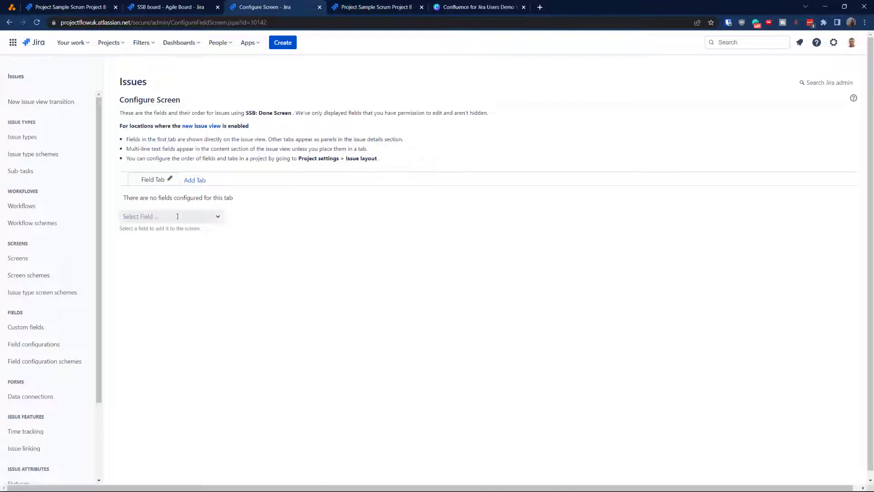
click(168, 8)
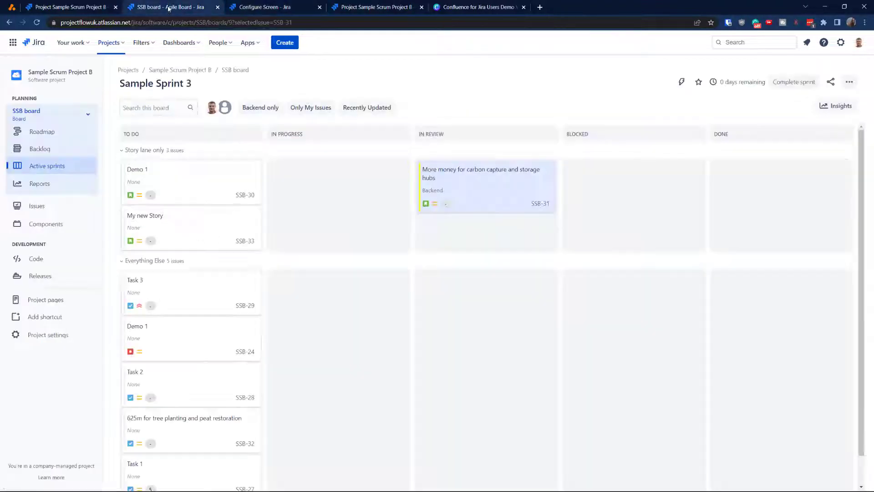
click(36, 22)
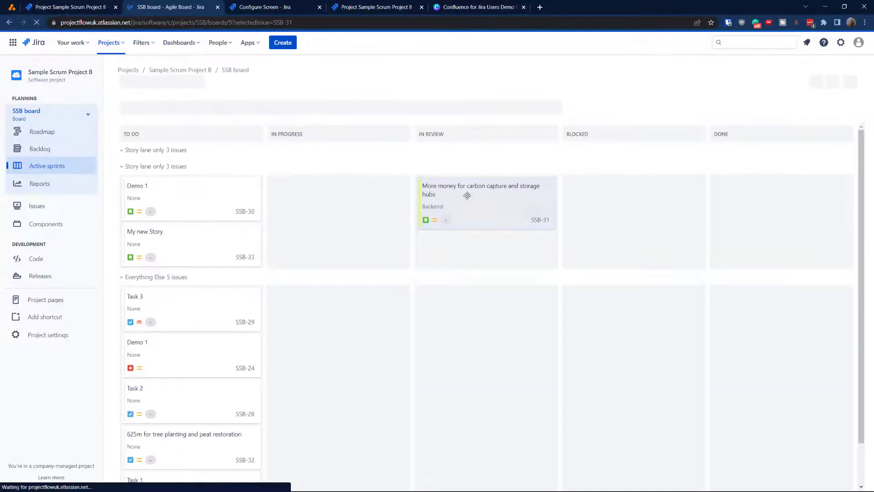
drag(460, 190, 763, 189)
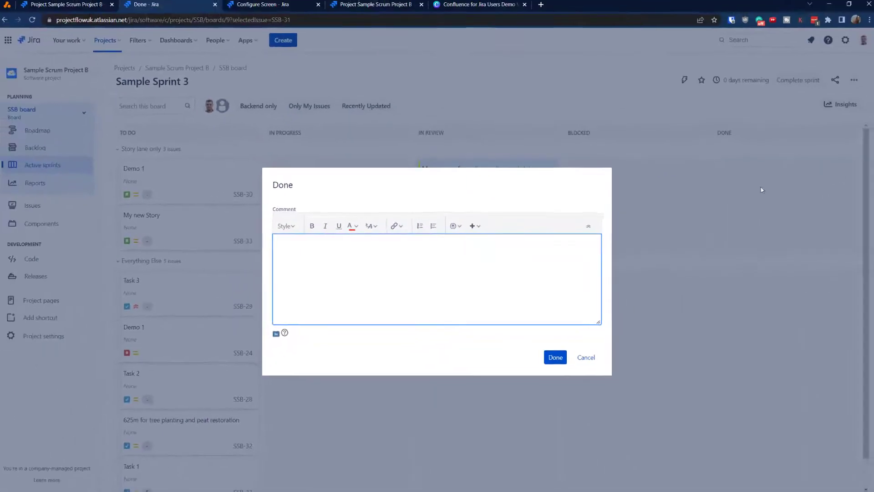
Search the fields available for SSB: Done Screen for "com" to look for a comment field
click(352, 4)
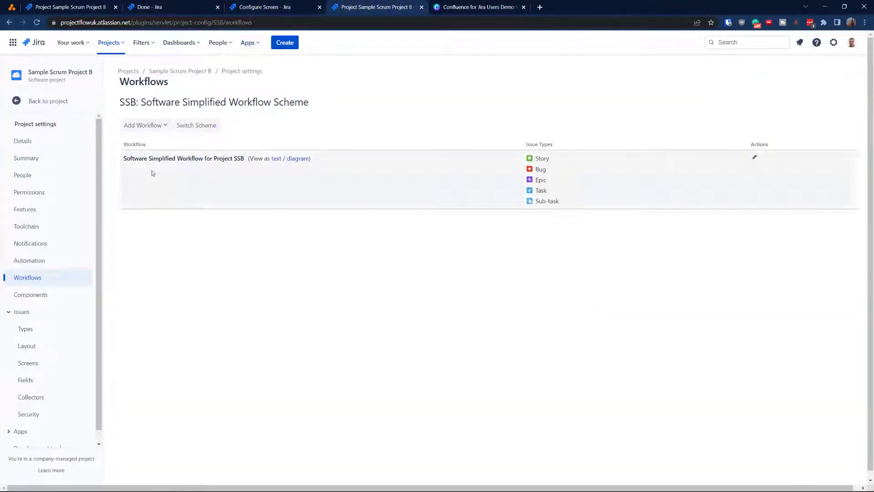
click(255, 7)
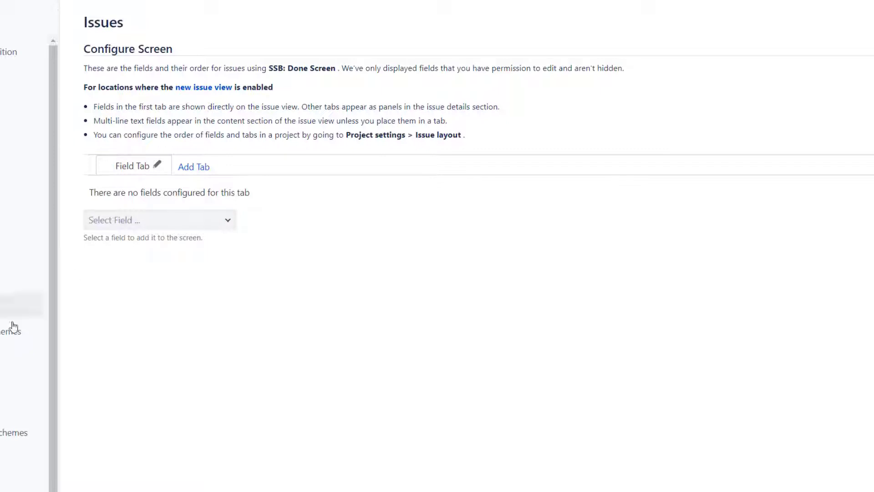
click(116, 222)
text(cemm)
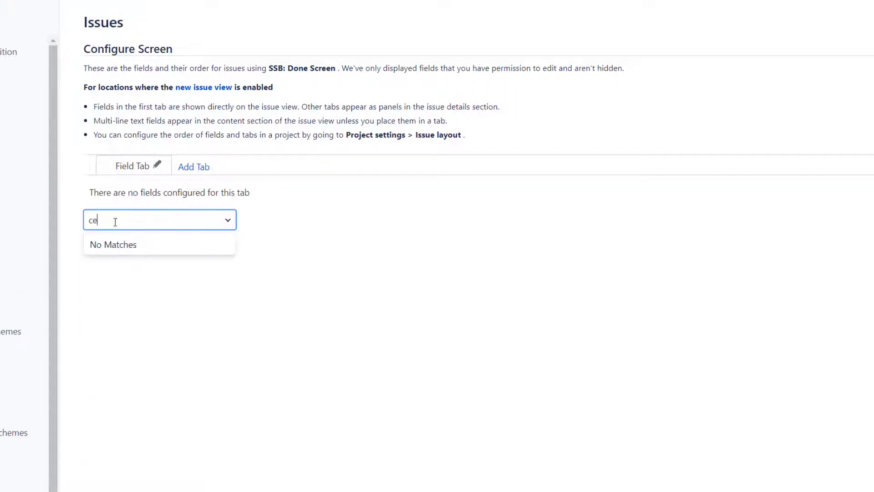
key(BackSpace)
key(BackSpace)
key(BackSpace)
text(om)
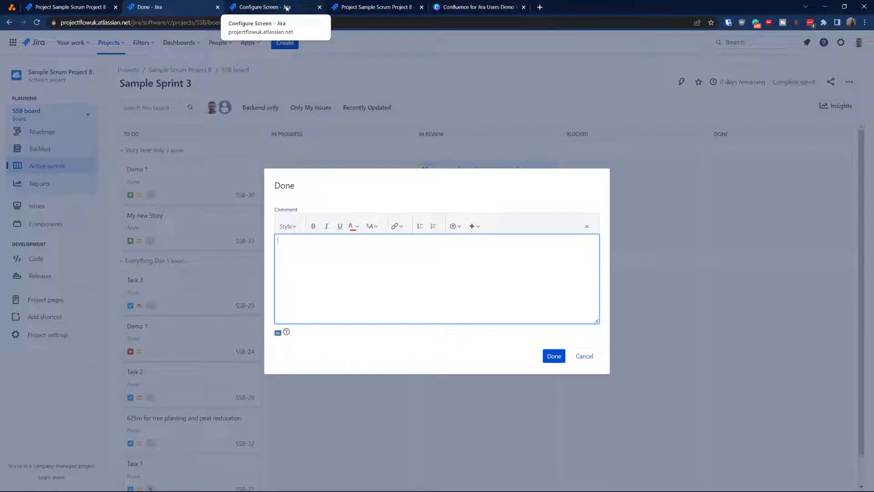
Add the Time tracking, Assignee and Department fields to SSB: Done Screen
click(287, 7)
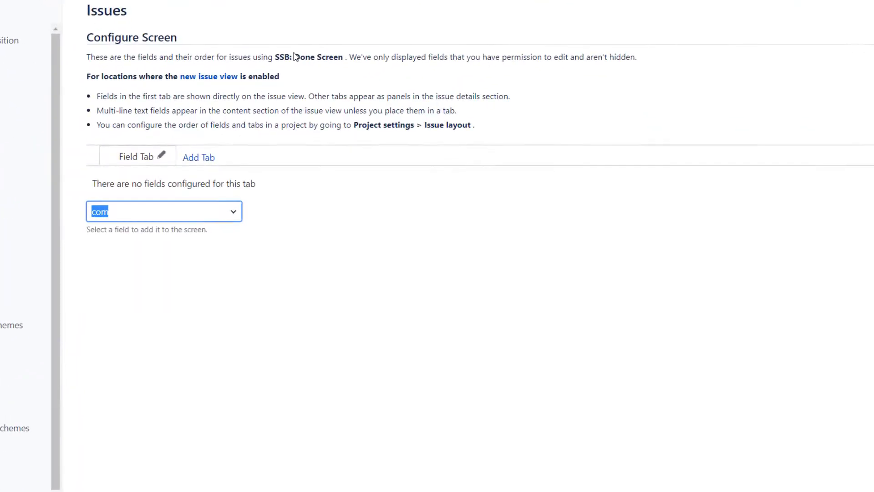
text(time)
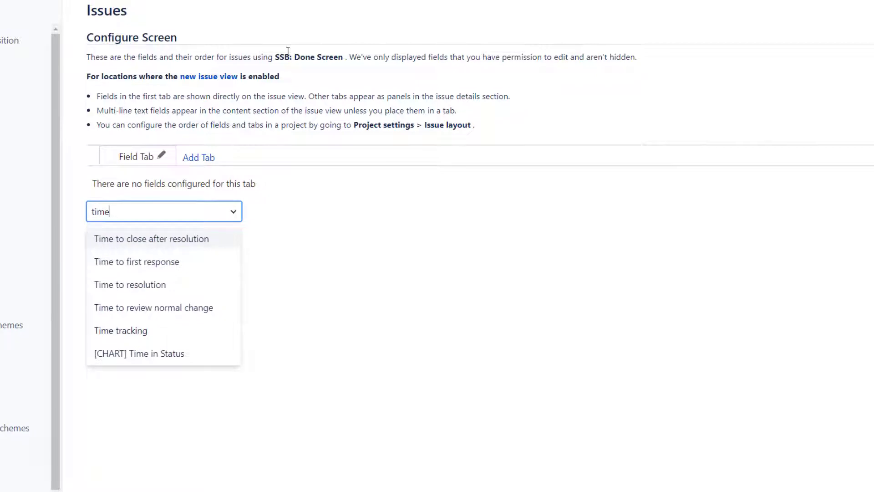
click(147, 333)
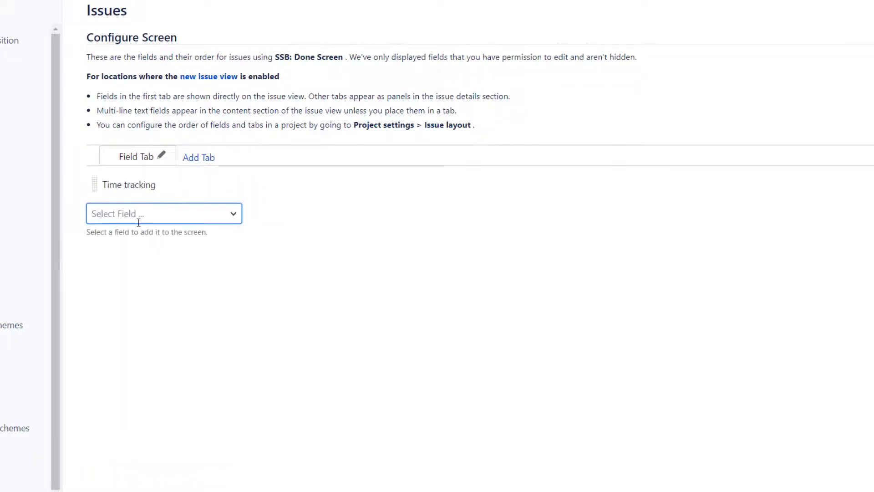
text(ass)
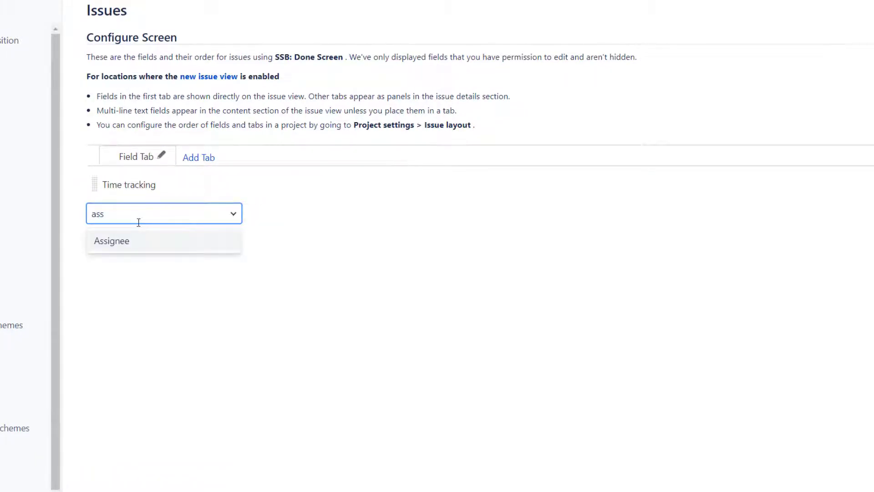
click(119, 246)
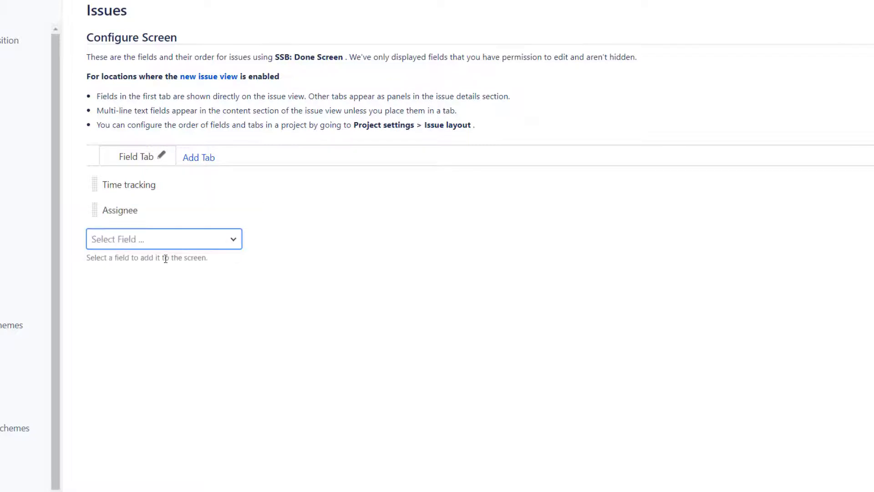
text(de)
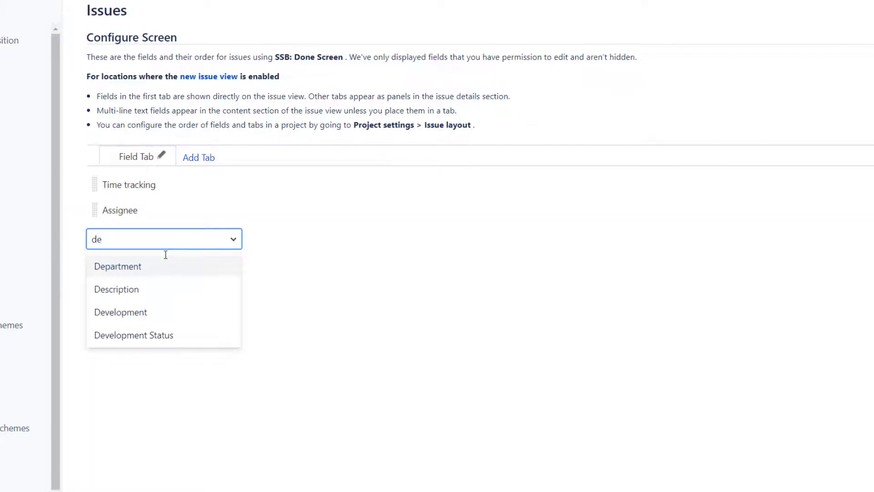
key(Return)
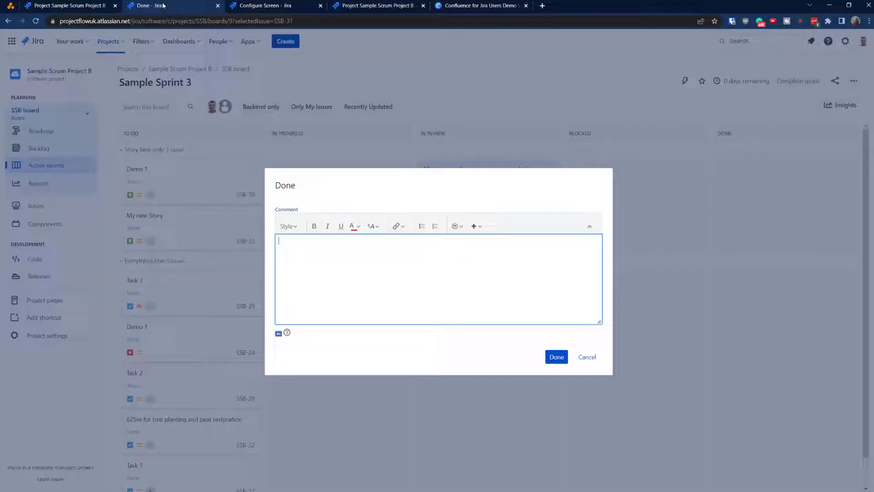
Cancel the open Done dialog and move SSB-31 to Done again to check the screen's added fields
click(584, 356)
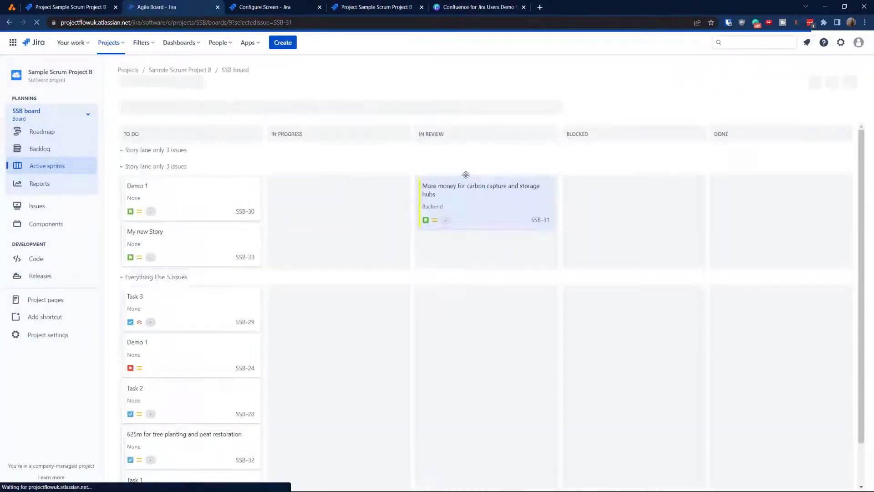
drag(518, 210, 815, 200)
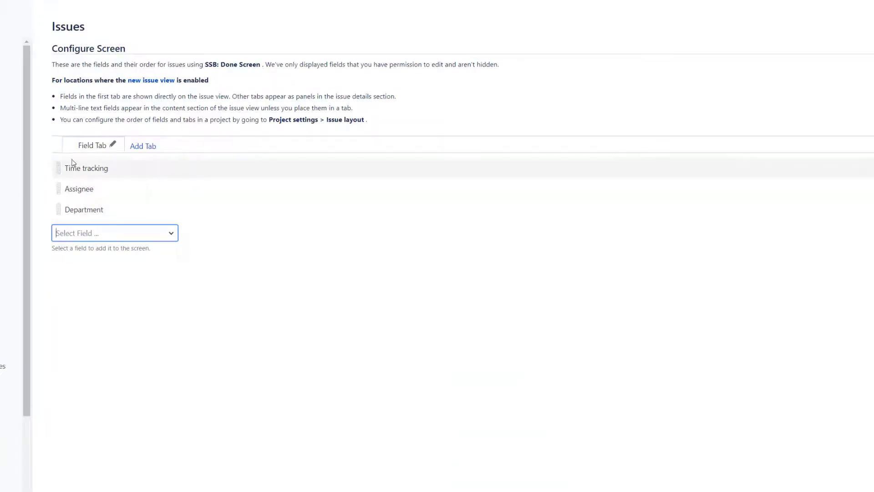
Replace the Time tracking field with Log Work on SSB: Done Screen
click(841, 168)
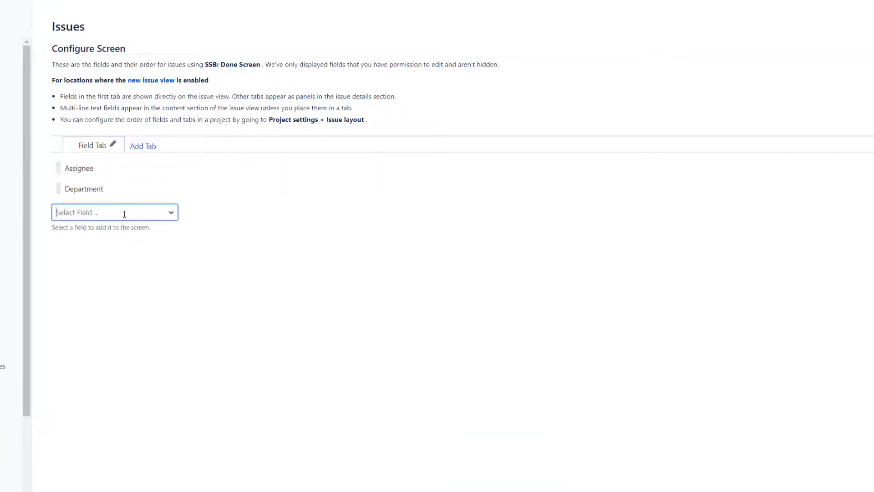
text(log)
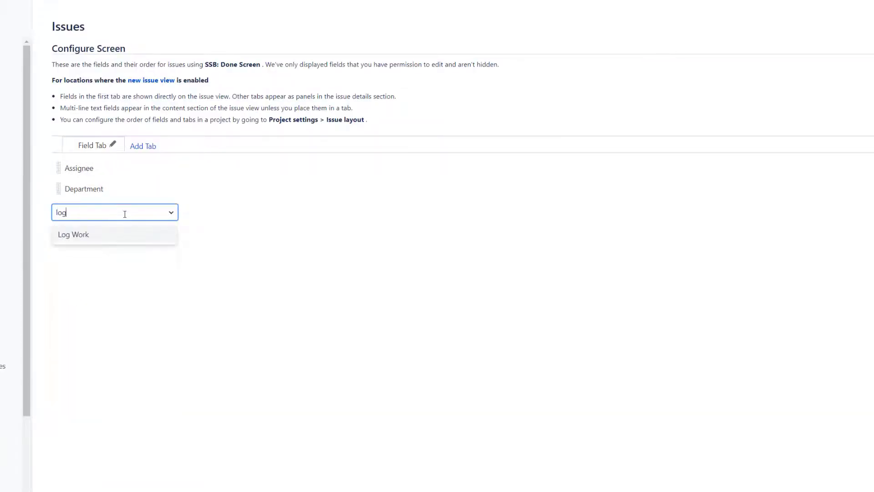
click(93, 241)
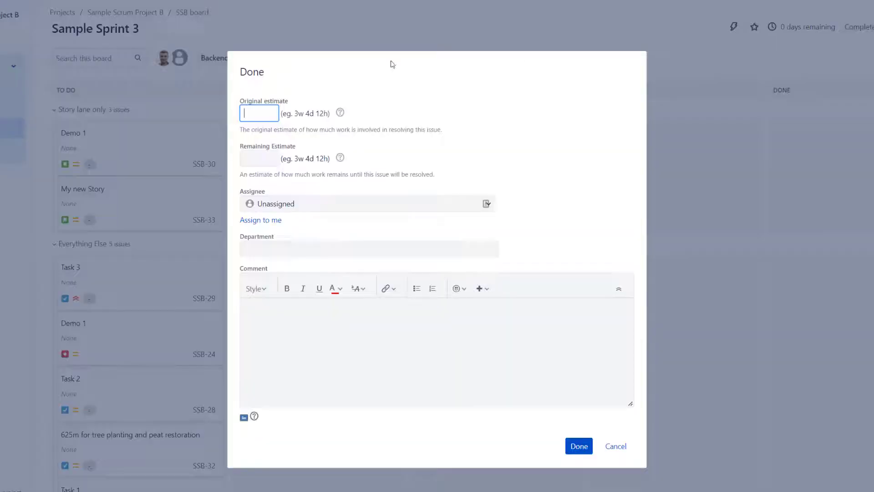
Cancel the outdated Done dialog, move SSB-31 to Done again and enter dsfds as the Department
click(615, 448)
drag(481, 161, 820, 162)
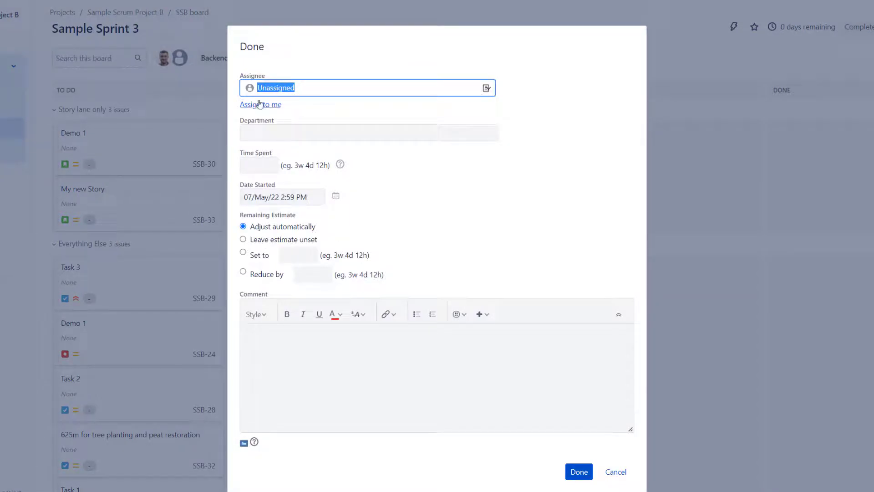
click(252, 132)
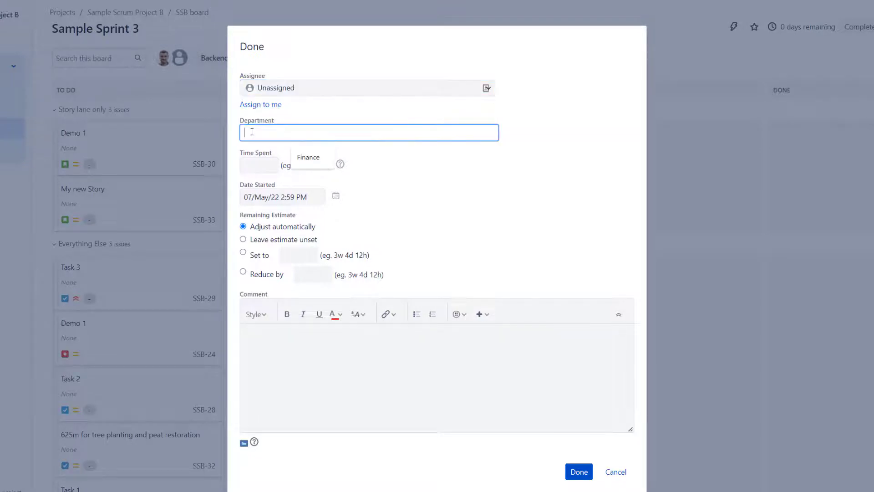
text(dsfds)
key(Tab)
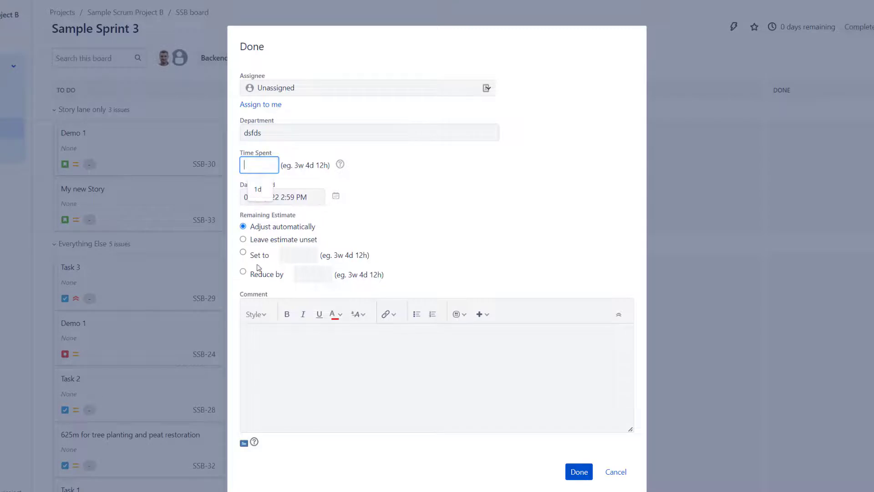
click(270, 356)
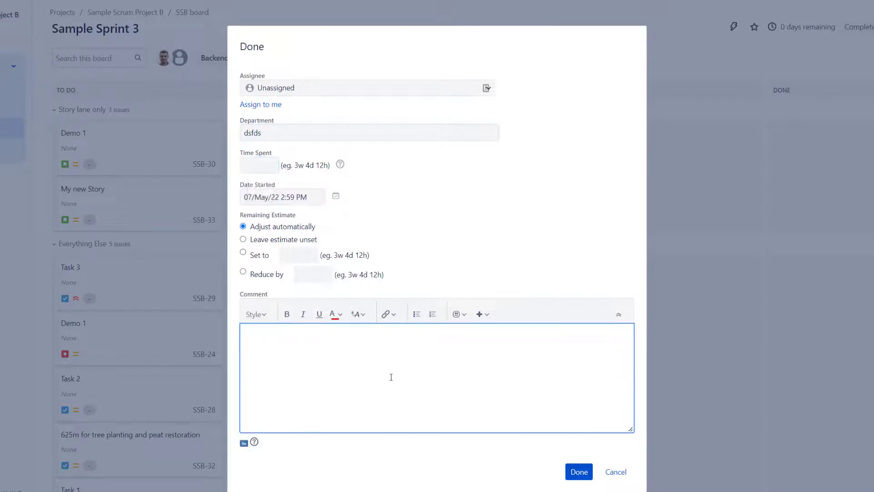